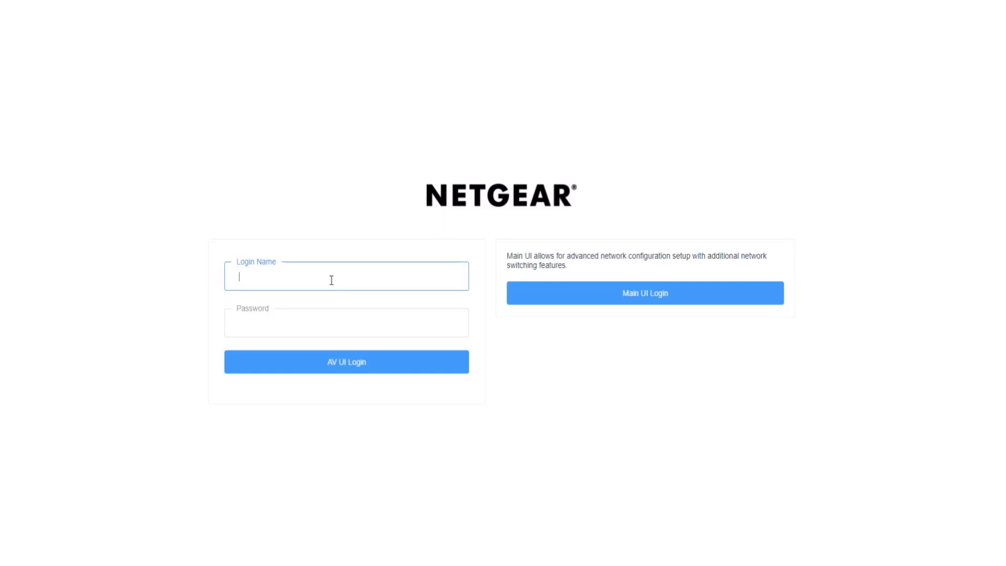
# - Log in to the AV UI as admin and type a new password in the Change Default Password dialog
pyautogui.write('admin')
pyautogui.click(329, 366)
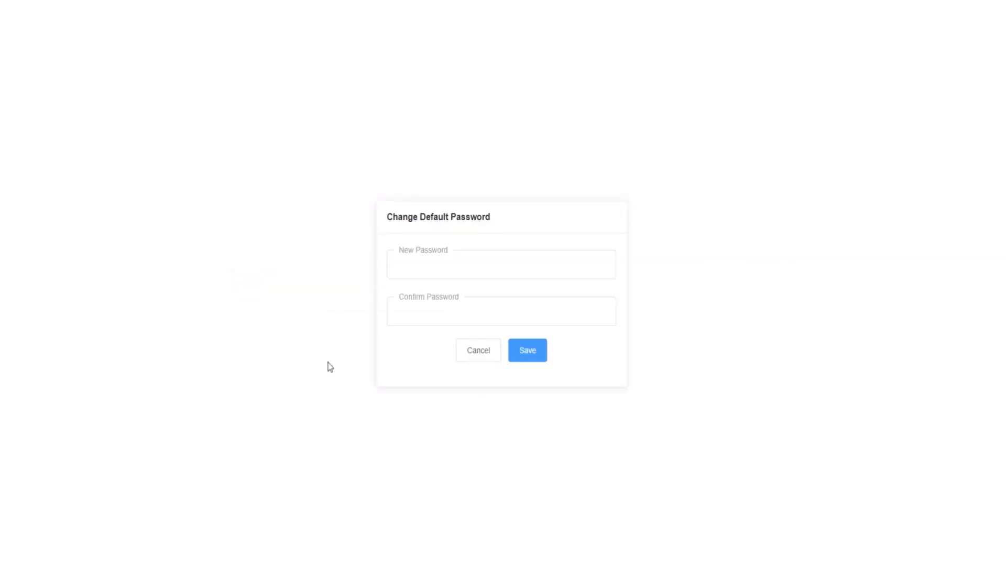
pyautogui.click(442, 262)
pyautogui.write('******')
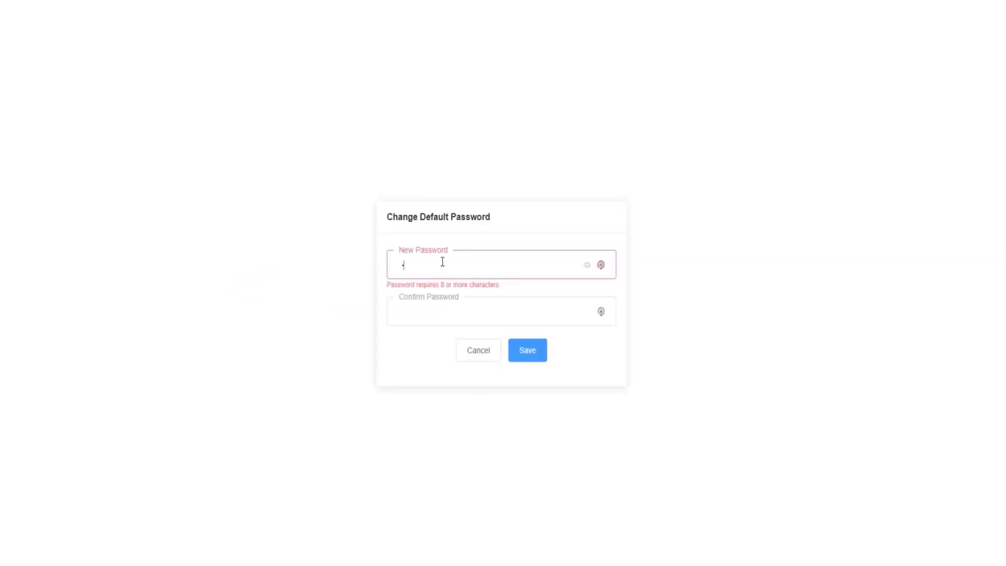
pyautogui.write('****')
pyautogui.press('Tab')
pyautogui.write('**********')
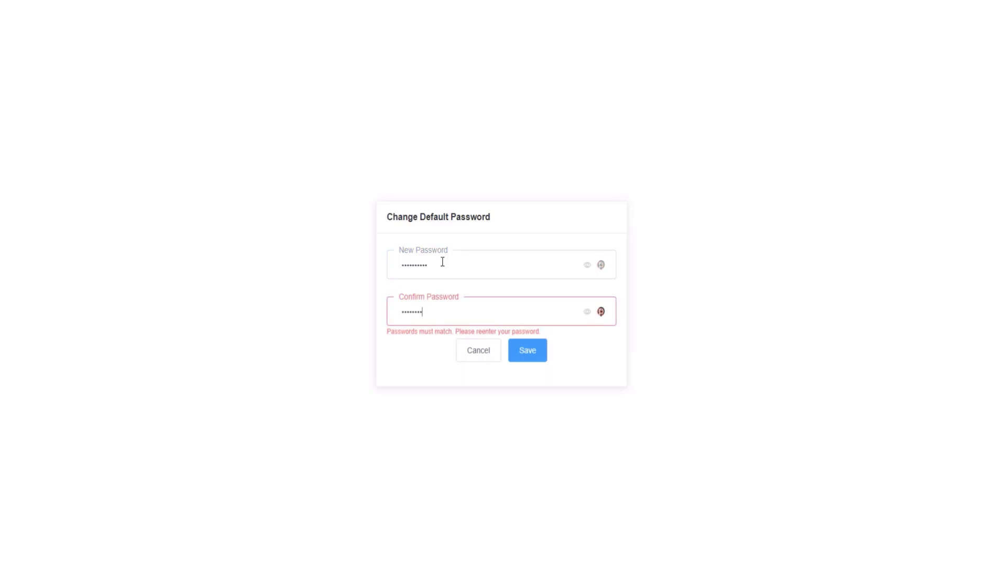
# - Save the new password and go to the switch's Maintenance page
pyautogui.click(540, 360)
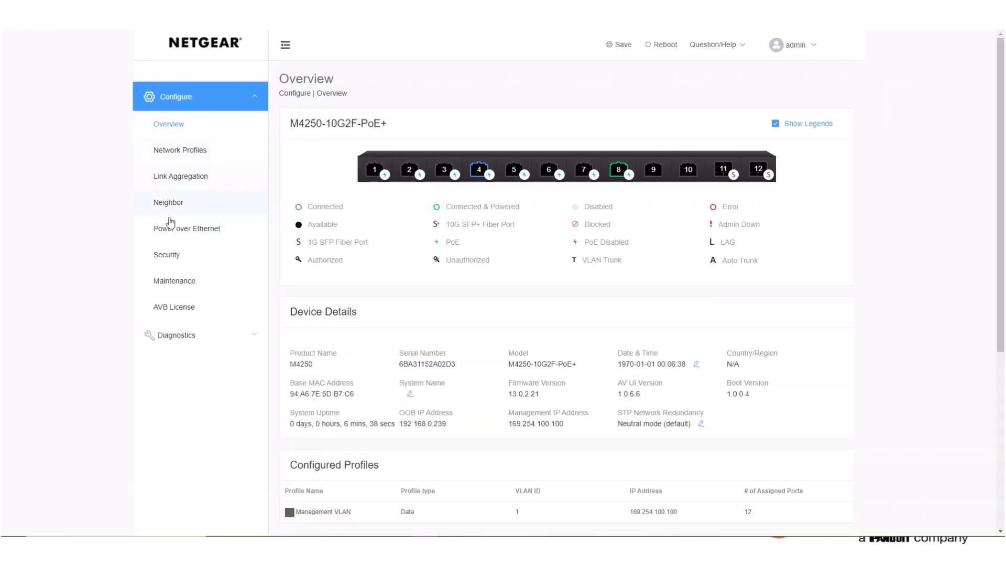
pyautogui.click(174, 283)
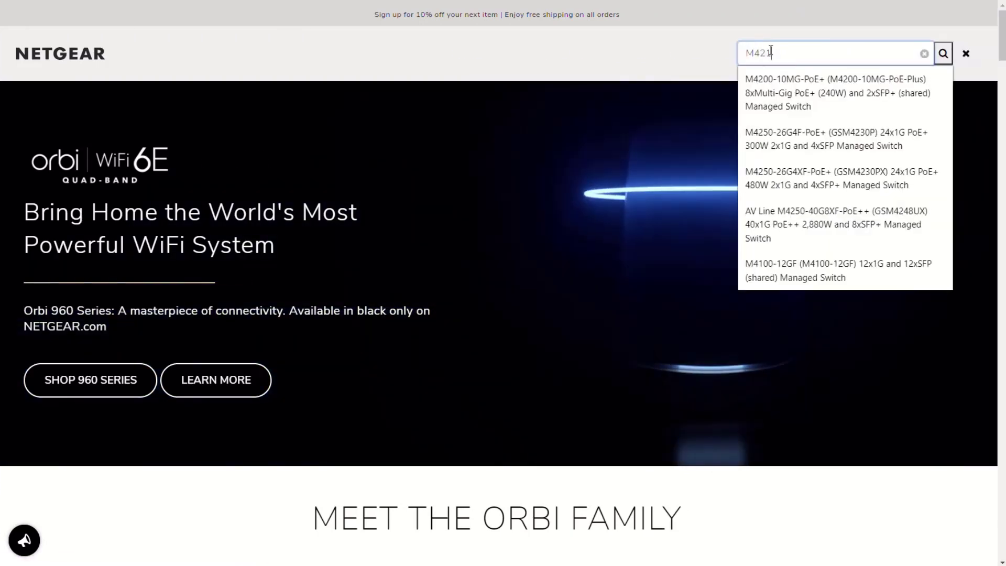
pyautogui.write('212')
# - Find the M4250 on netgear.com and download the Firmware Version 13.0.2.34 package
pyautogui.click(866, 105)
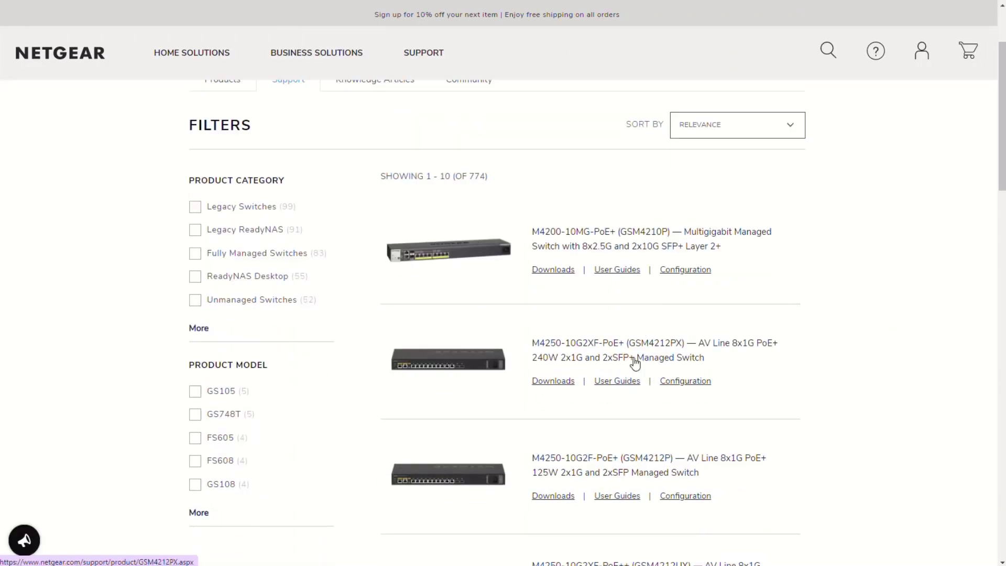
pyautogui.click(636, 360)
pyautogui.click(119, 236)
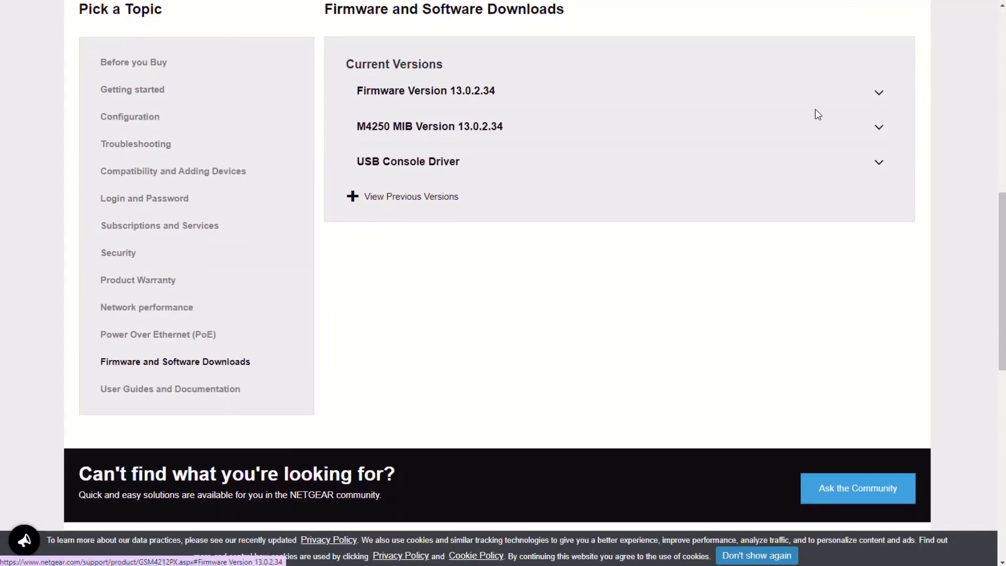
pyautogui.click(817, 102)
pyautogui.click(420, 130)
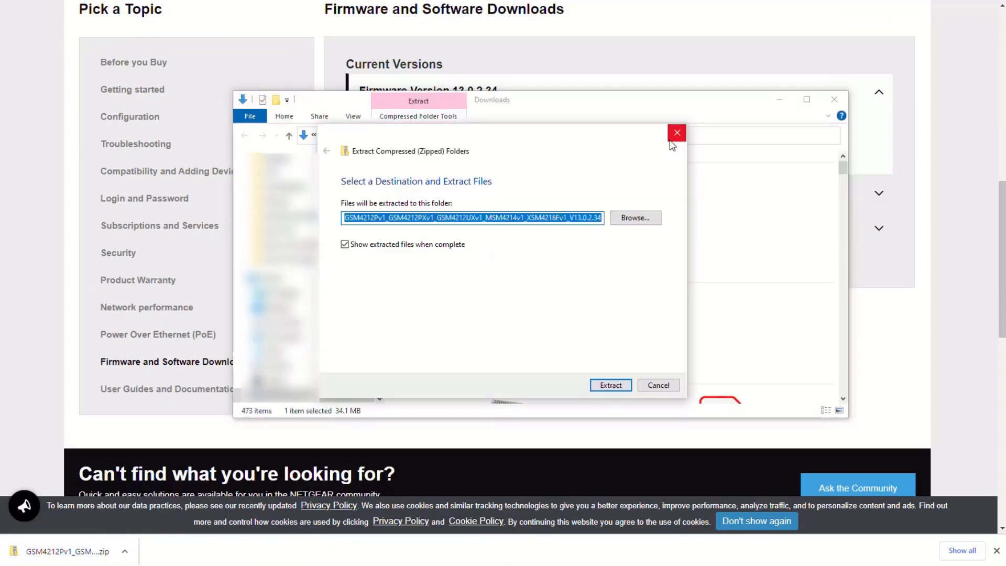
# - Extract the firmware zip and upload M4250L-v13.0.2.34.stk to the switch
pyautogui.click(609, 384)
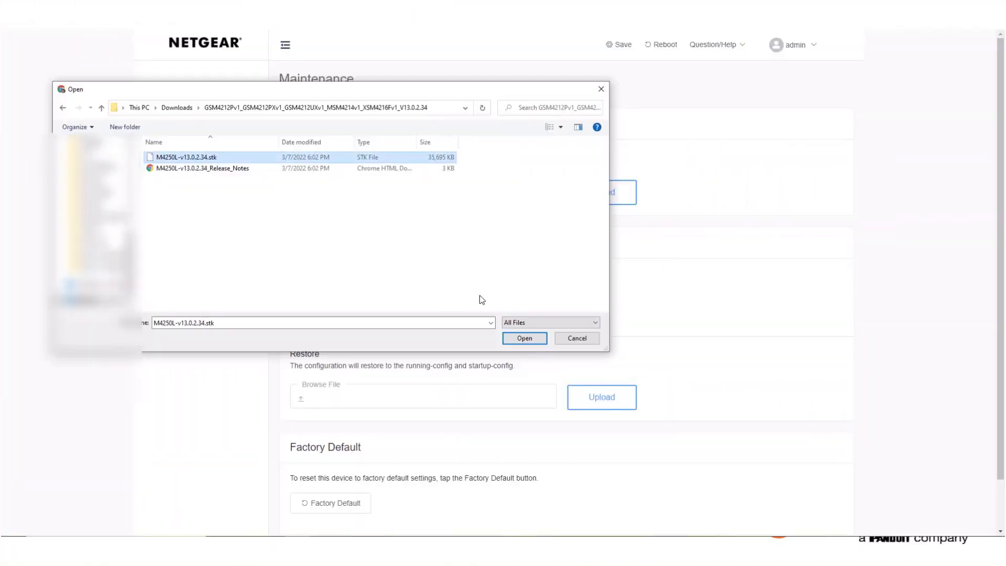
pyautogui.press('Return')
pyautogui.click(602, 192)
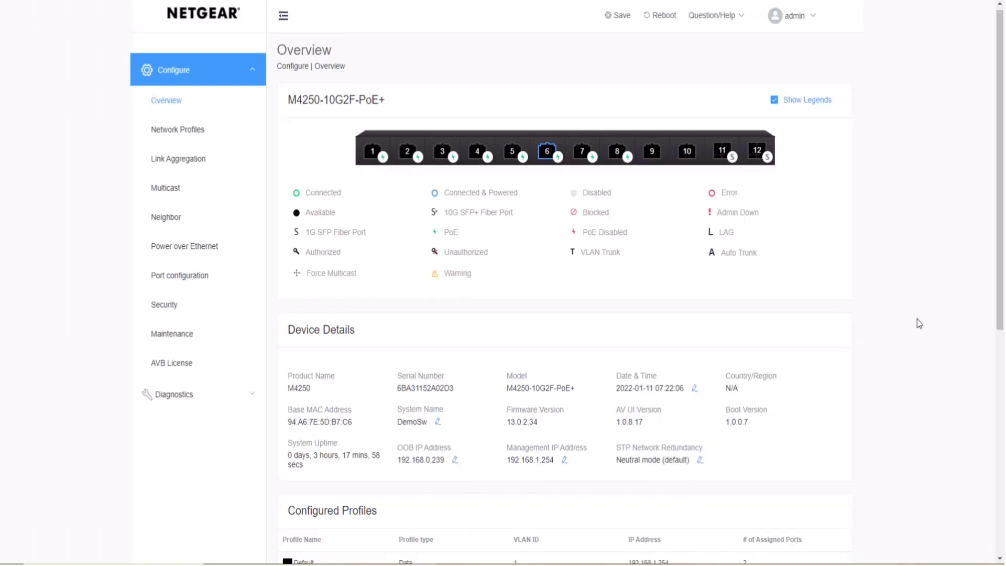
# - Scroll through the Overview, then view the Network Profiles and Multicast groups pages
pyautogui.scroll(-4, 891, 320)
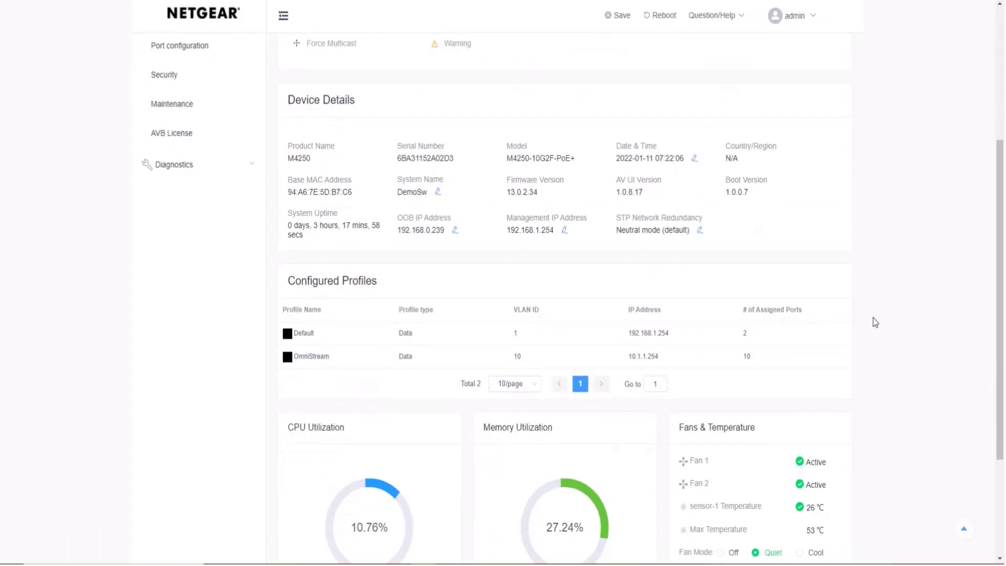
pyautogui.scroll(-2, 791, 445)
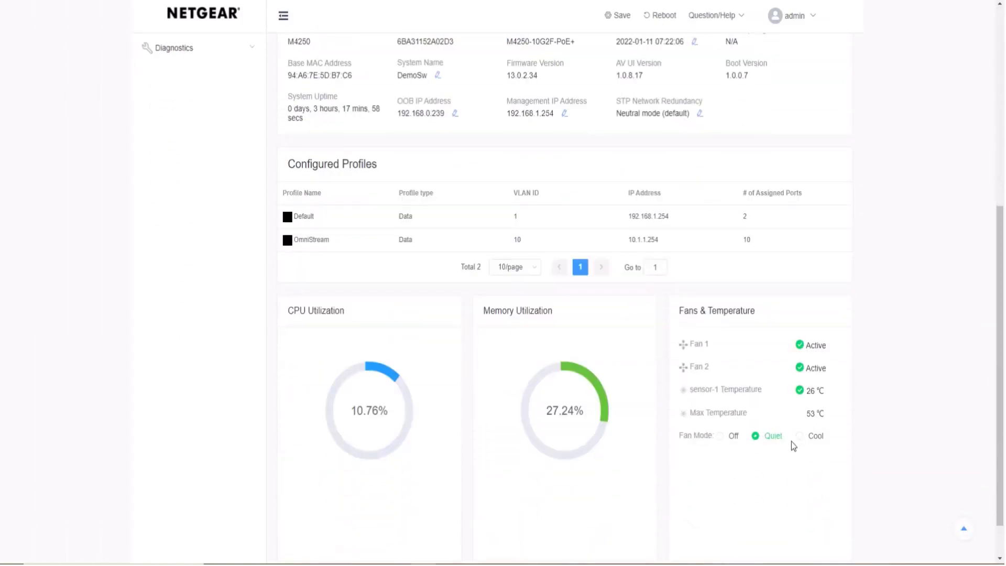
pyautogui.scroll(7, 791, 445)
pyautogui.click(215, 138)
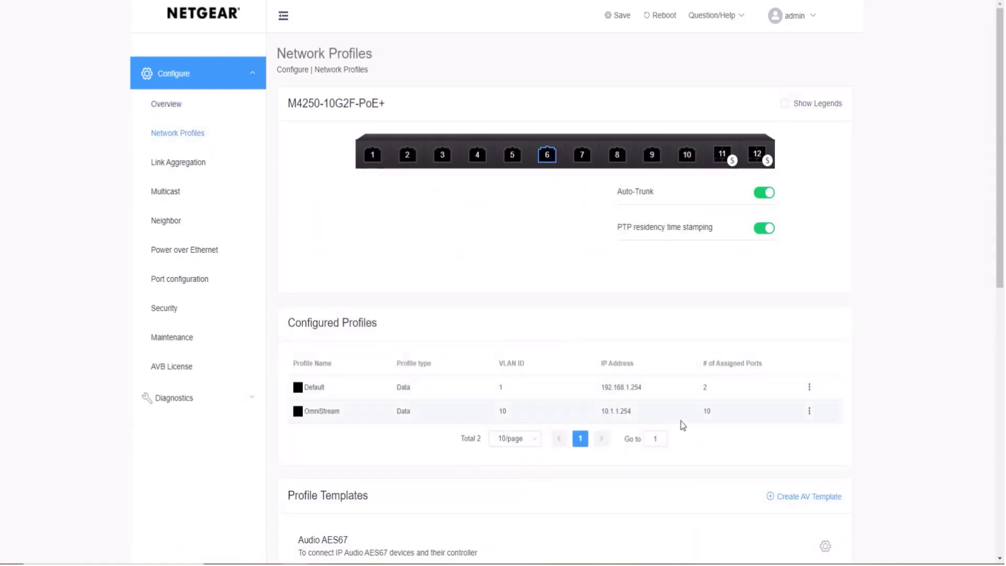
pyautogui.click(226, 201)
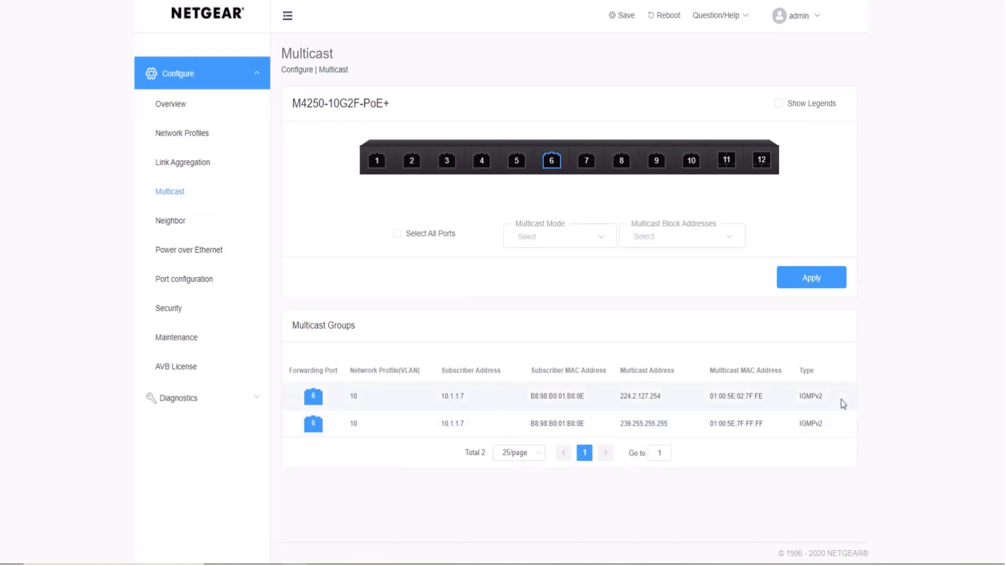
# - Check the Neighbor devices, then show Port Statistics under Diagnostics
pyautogui.click(154, 221)
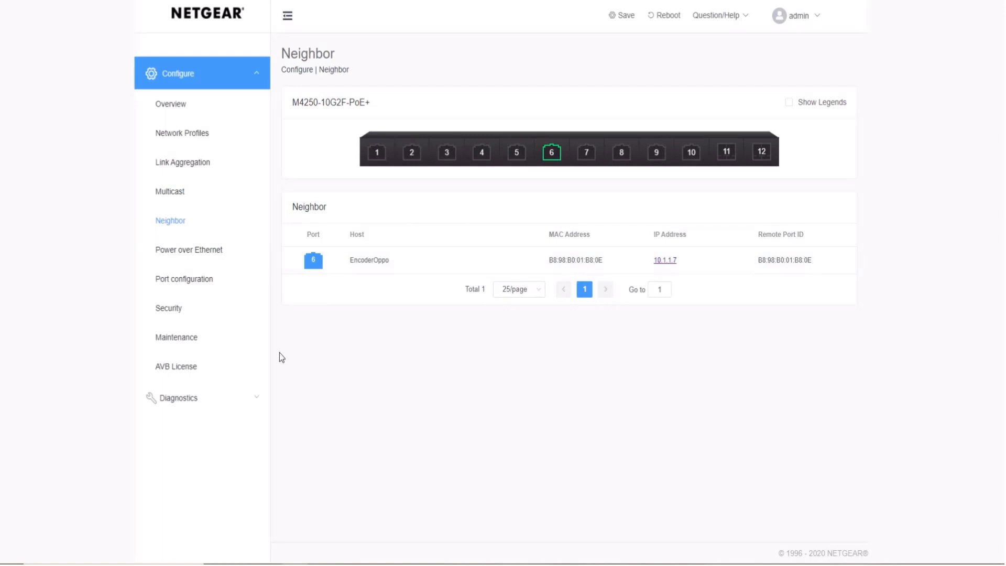
pyautogui.click(198, 411)
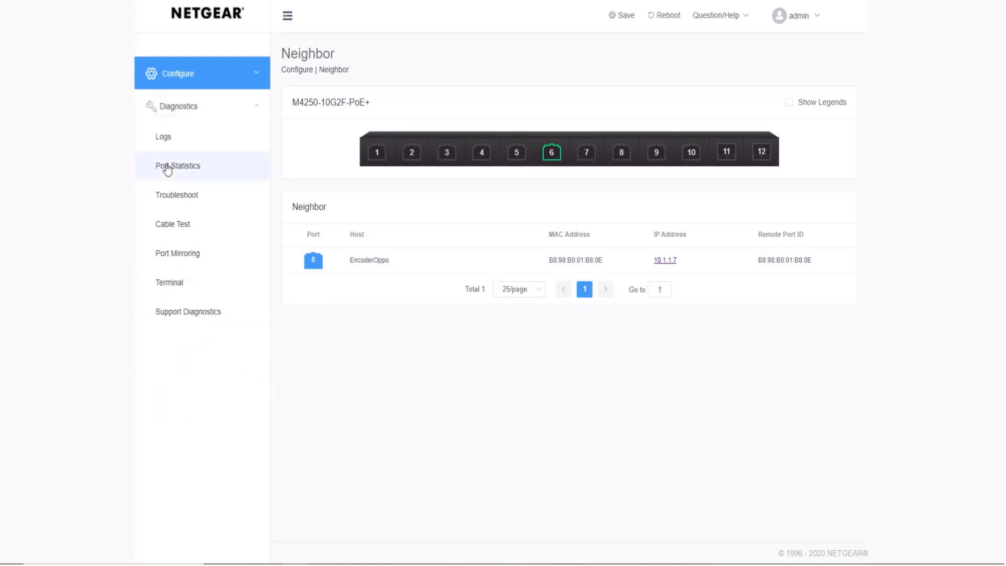
pyautogui.click(166, 165)
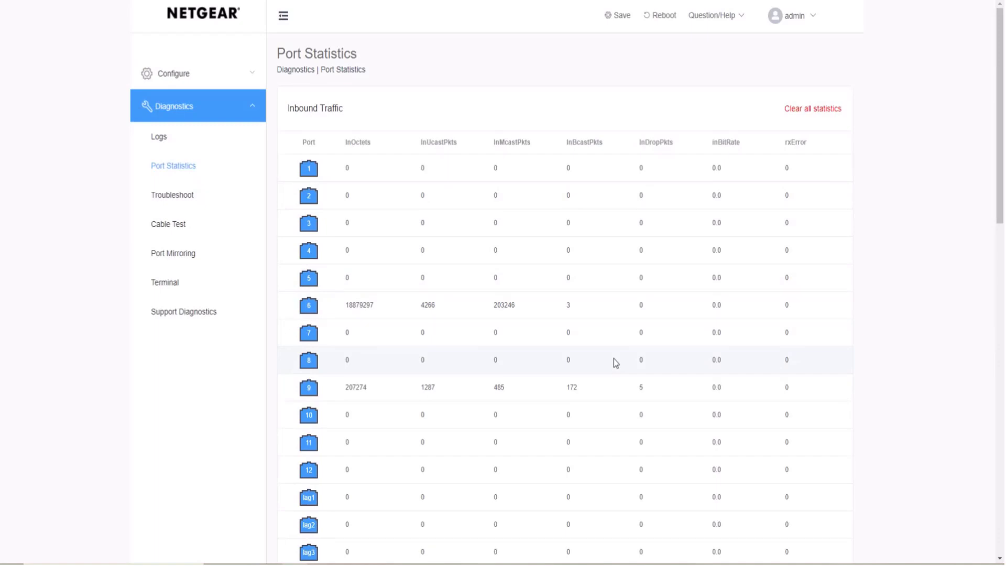
# - Go back to the Overview dashboard through Configure
pyautogui.click(231, 79)
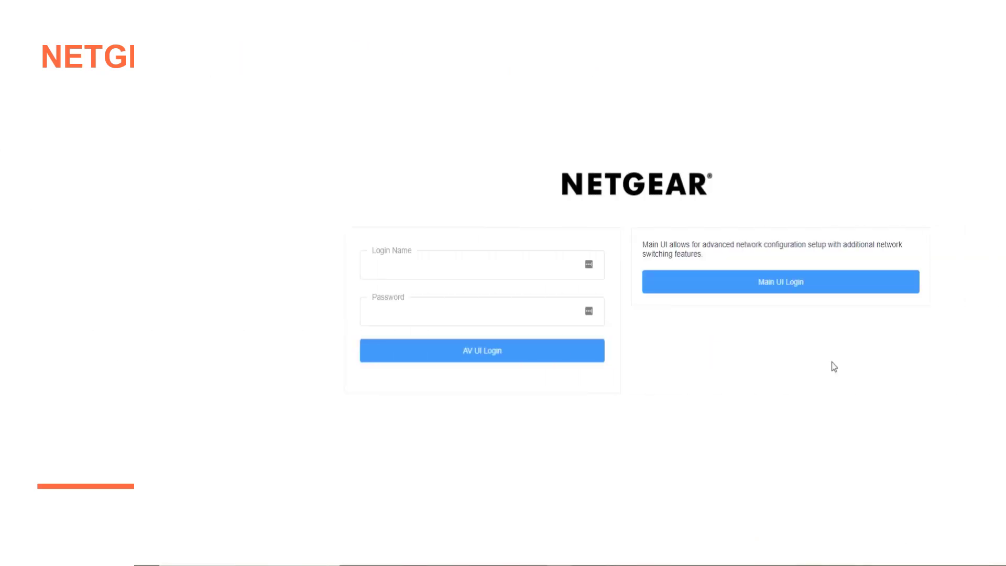
# - Sign in through Main UI Login to reach the System Information page
pyautogui.click(729, 290)
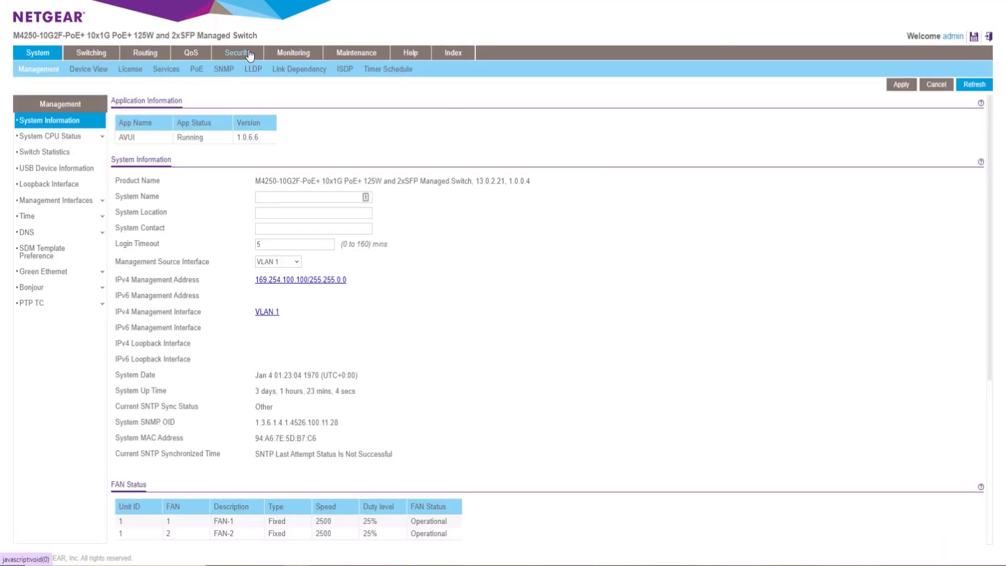
# - In User Management, enable password editing for admin, enter and confirm a new password, and apply
pyautogui.click(249, 55)
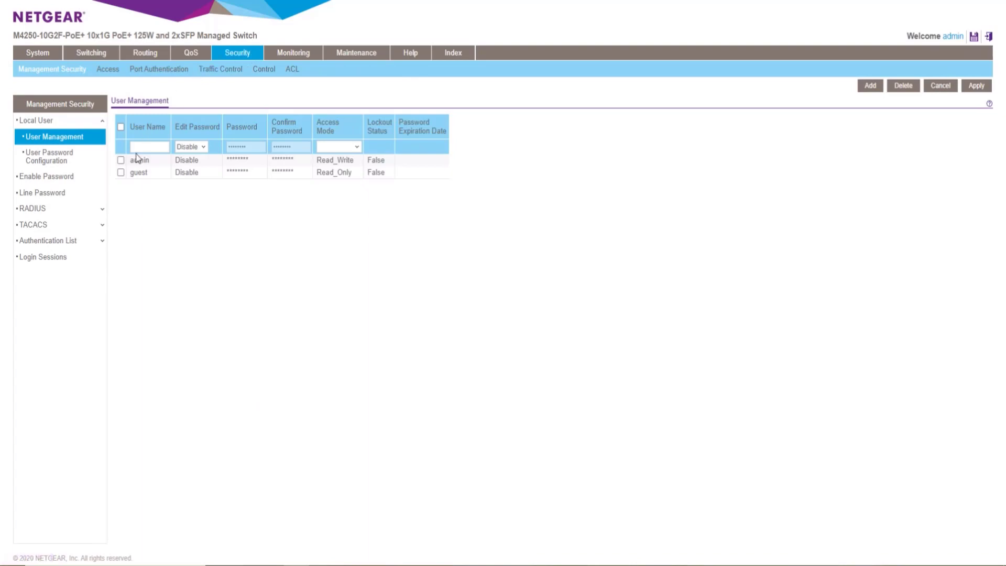
pyautogui.click(121, 160)
pyautogui.click(204, 146)
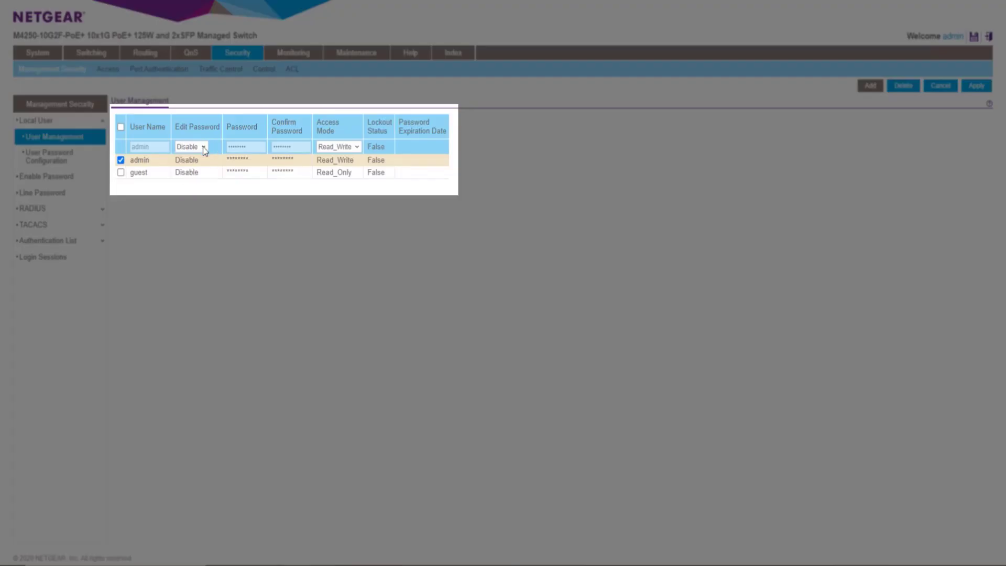
pyautogui.click(186, 166)
pyautogui.click(260, 147)
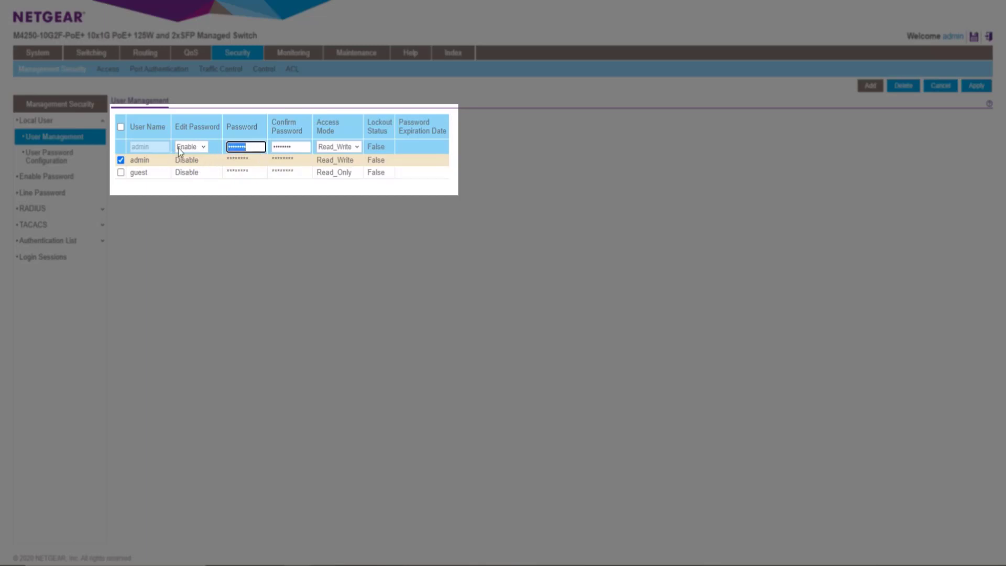
pyautogui.write('**********')
pyautogui.press('Tab')
pyautogui.write('***********')
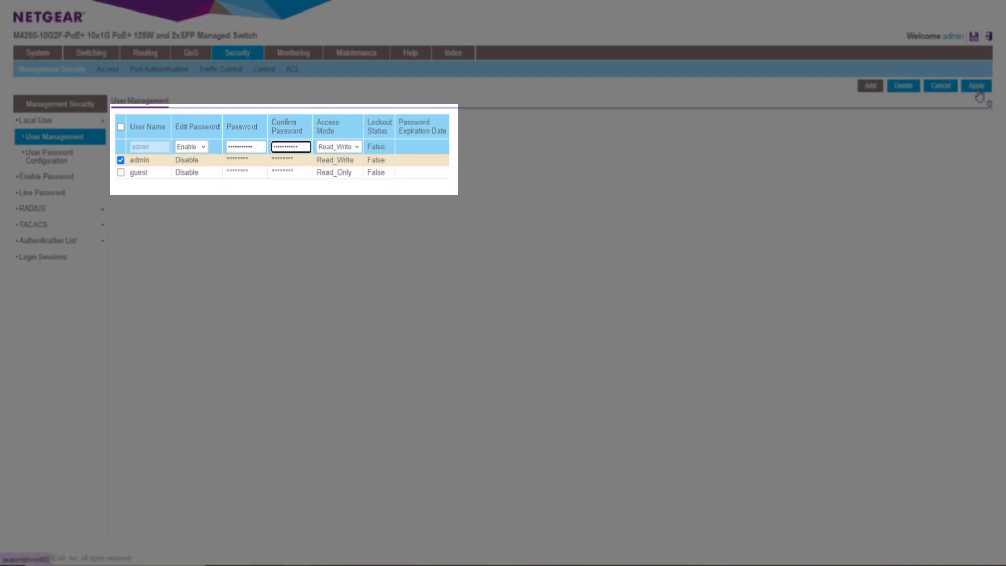
pyautogui.click(978, 91)
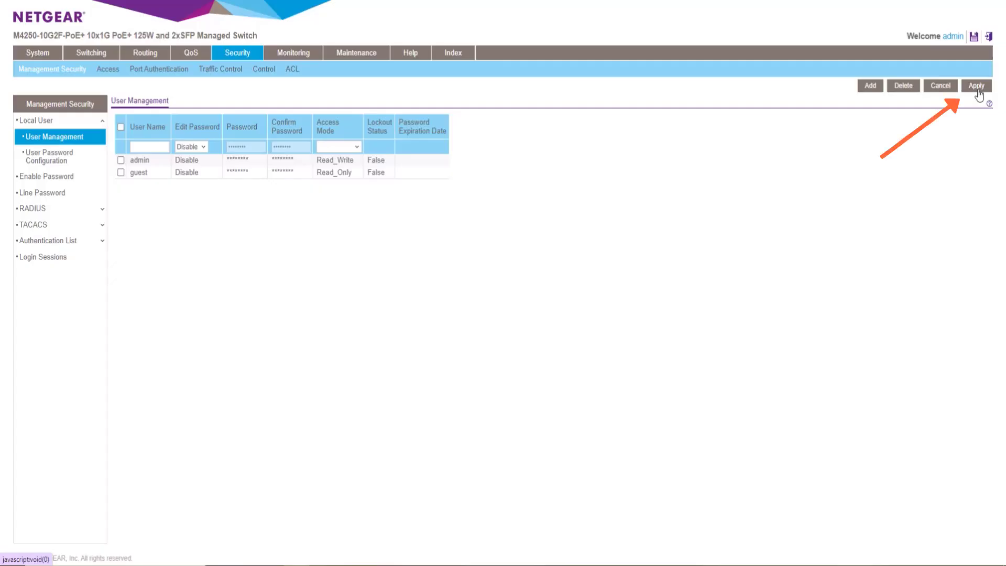
# - Sign back in to the Main UI with the admin credentials
pyautogui.click(990, 38)
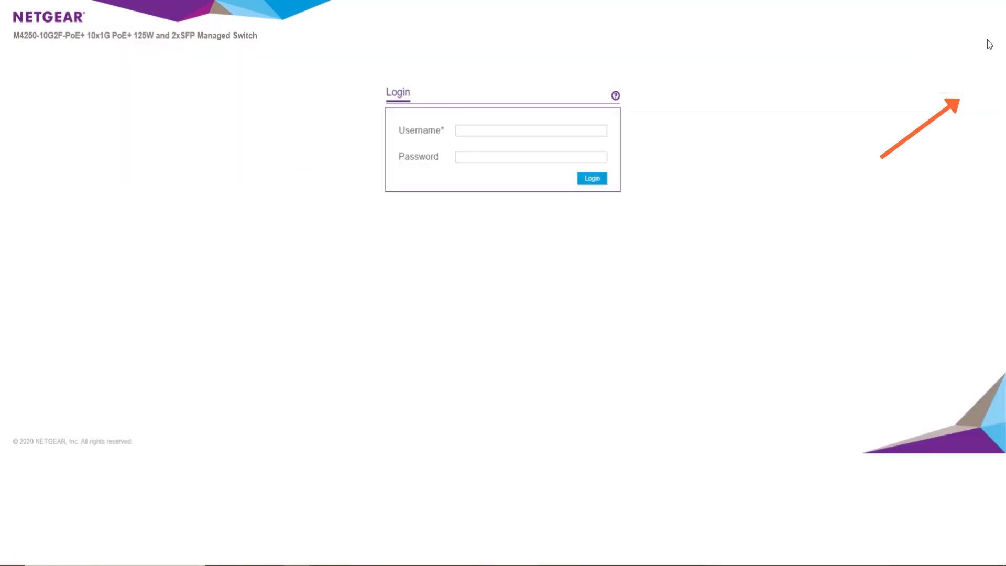
pyautogui.press('Tab')
pyautogui.press('Return')
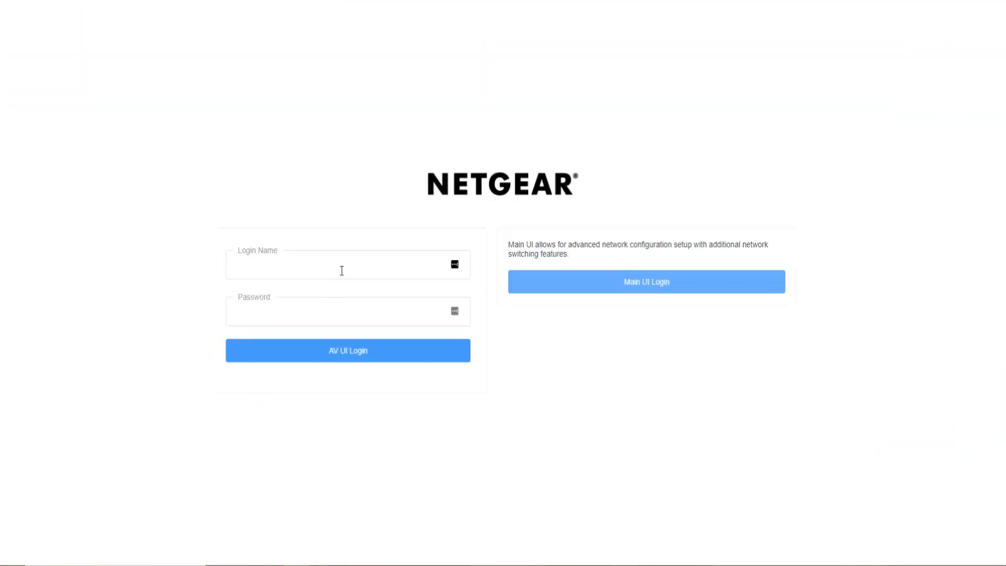
# - Log in to the AV UI as admin with the account password
pyautogui.click(342, 270)
pyautogui.write('admin')
pyautogui.press('Tab')
pyautogui.write('password')
pyautogui.press('Return')
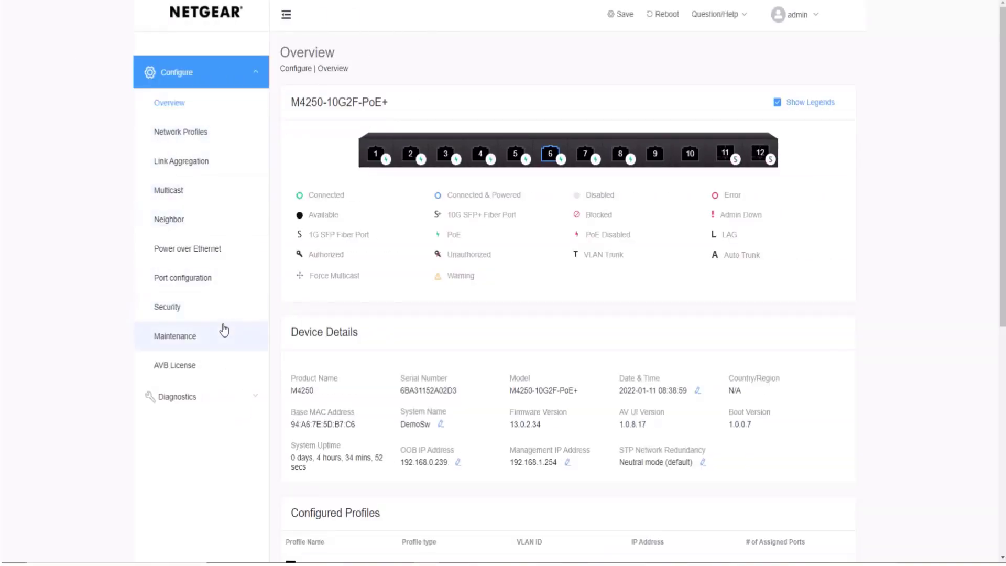
# - Upload M4250-10G2F-PoE+ (GSM4212P).cfg for restore under Maintenance and confirm it
pyautogui.click(255, 331)
pyautogui.click(321, 416)
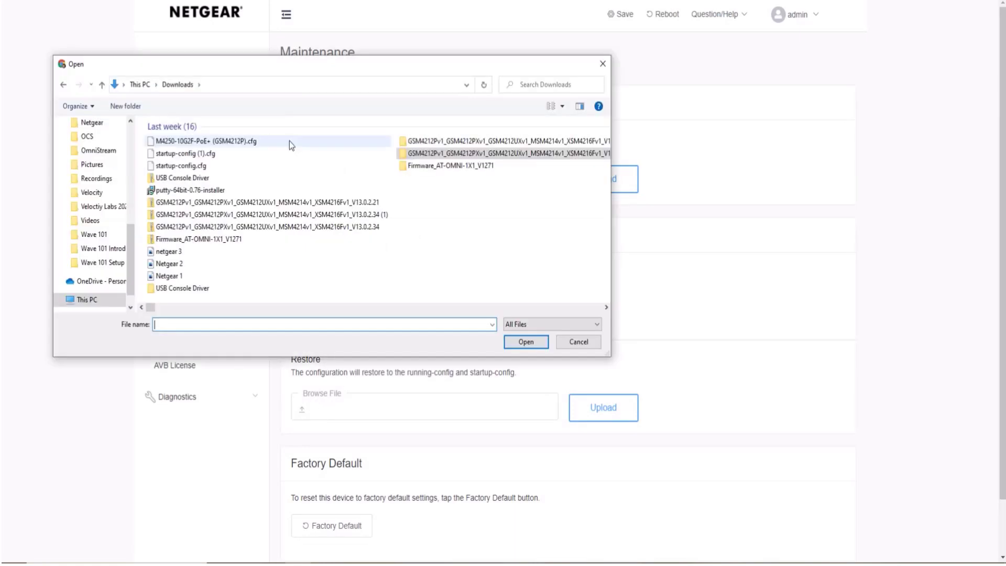
pyautogui.click(289, 141)
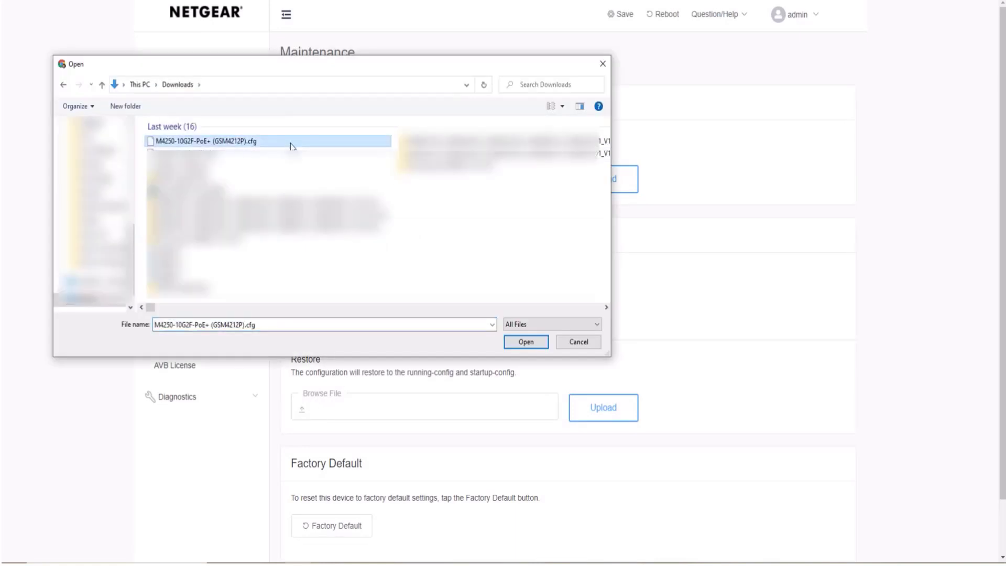
pyautogui.click(530, 344)
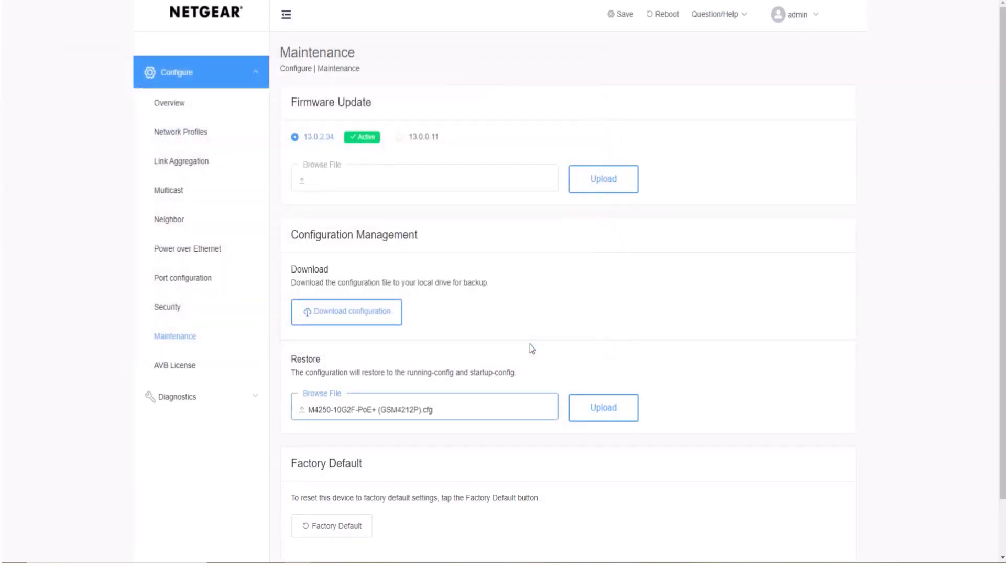
pyautogui.click(625, 414)
pyautogui.click(535, 198)
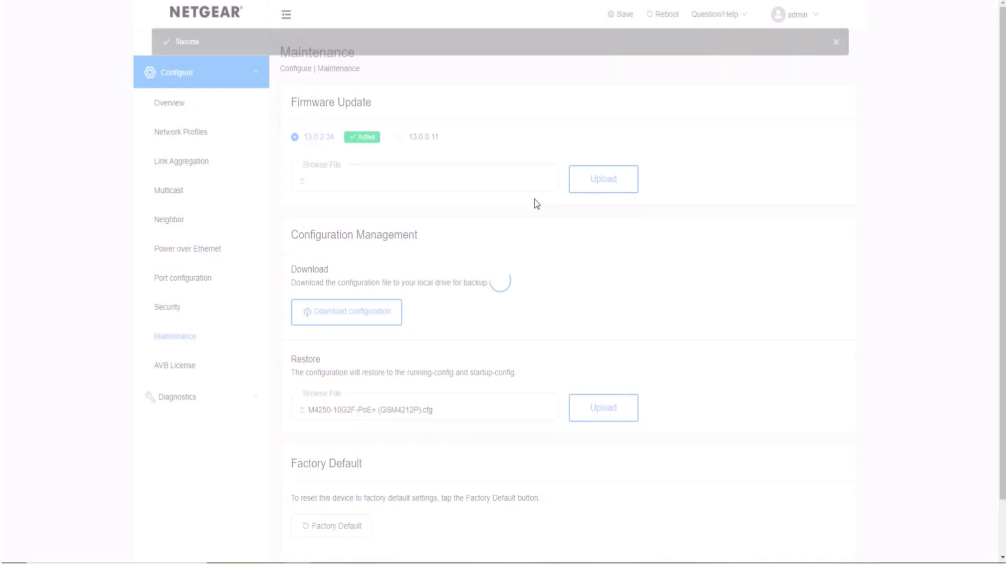